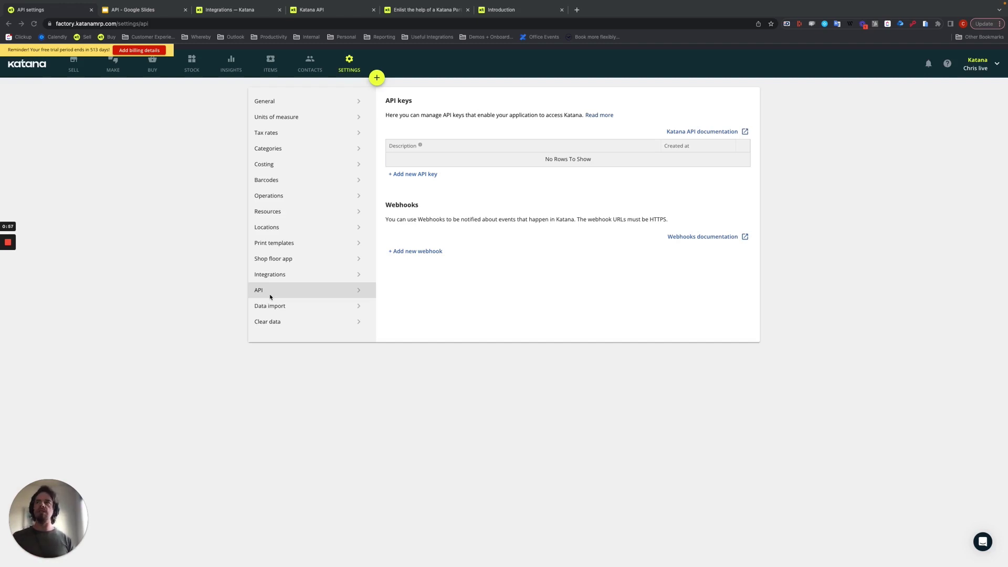
Step: Present the API deck full screen from the 'What is an API and how does it work?' slide
click(138, 10)
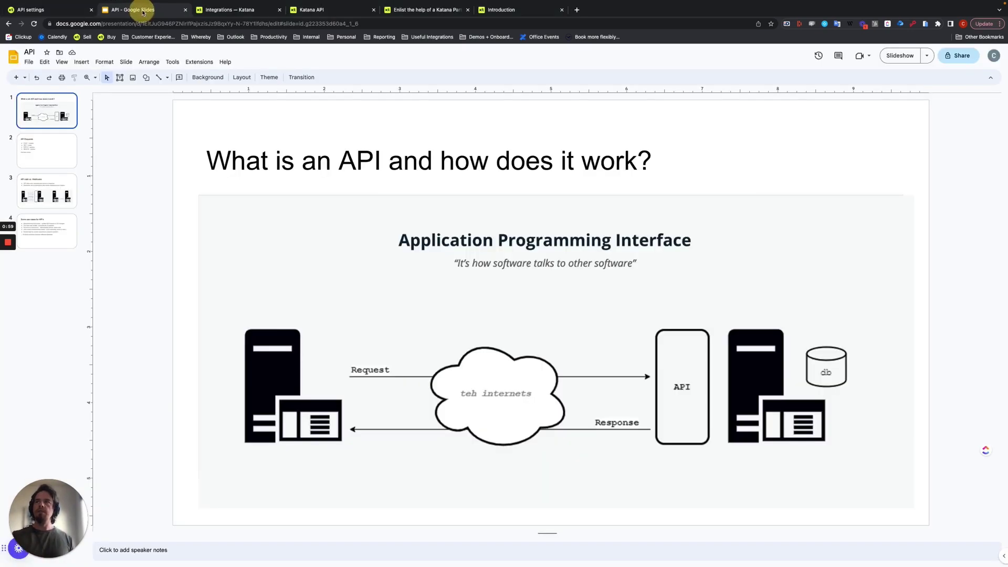
click(900, 57)
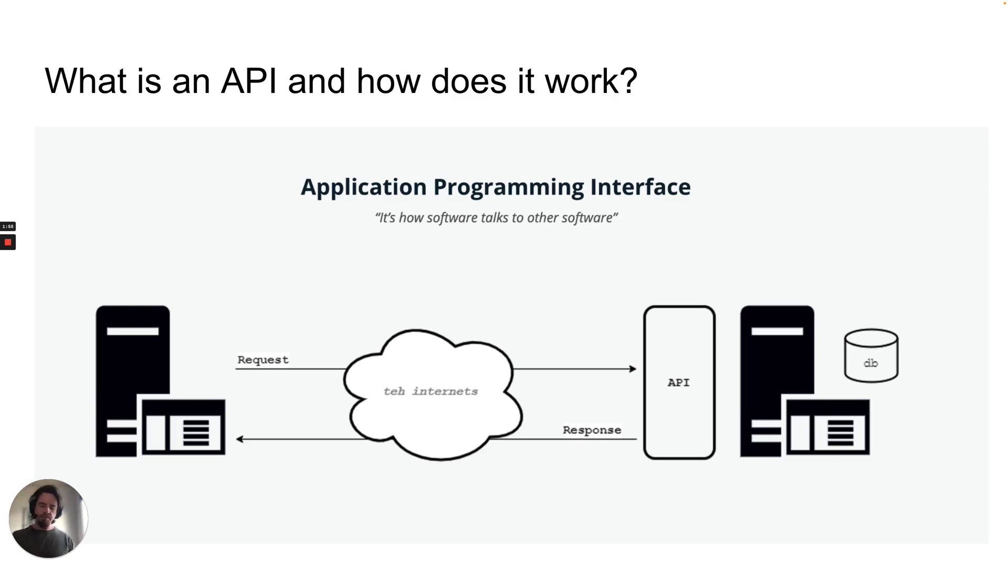
Step: Advance the slideshow to the API Requests slide listing POST, GET, PATCH and DELETE
click(763, 260)
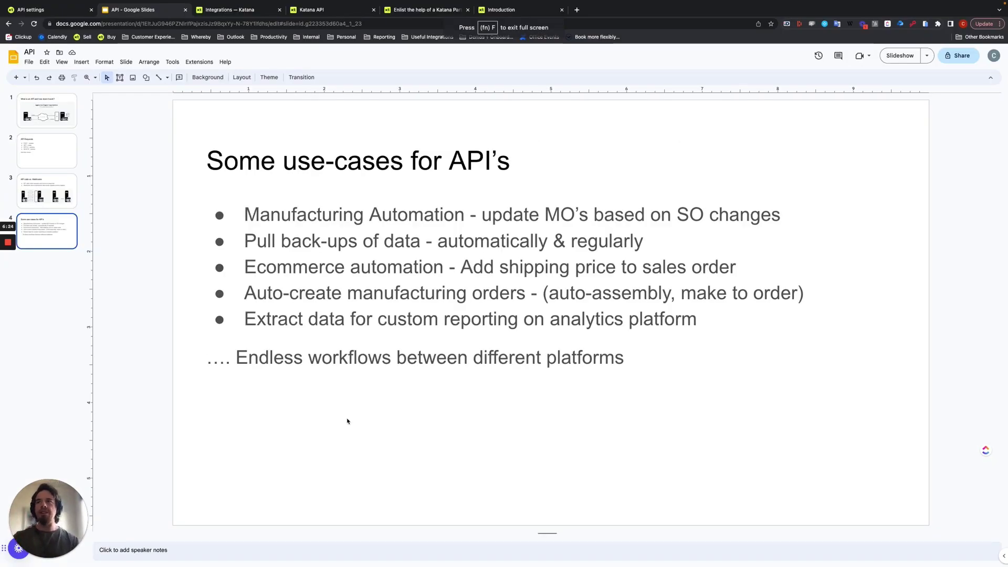
Step: Open Katana's Integrations settings and dismiss the error to list BigCommerce, Shopify, WooCommerce, QuickBooks and Xero
click(40, 11)
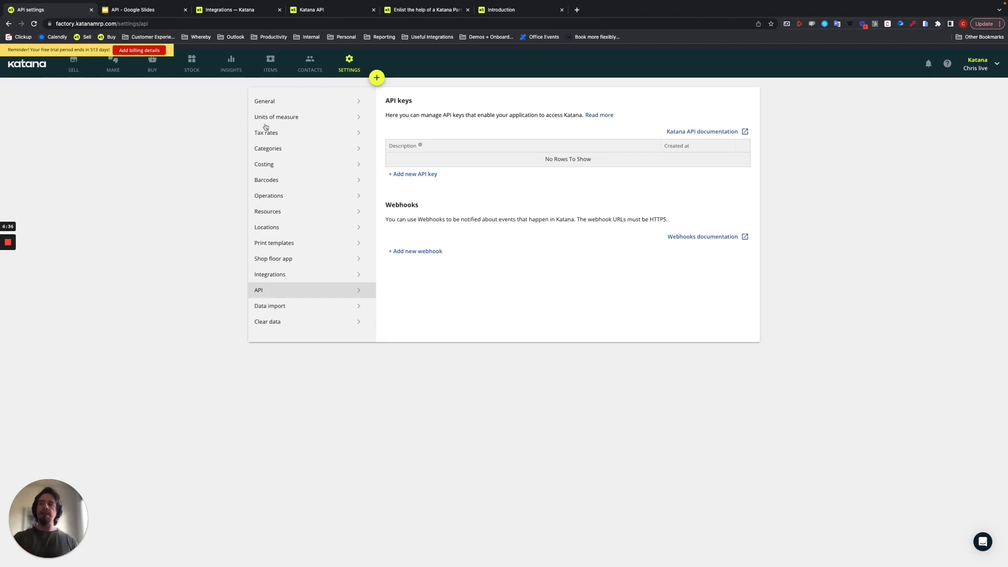
click(279, 275)
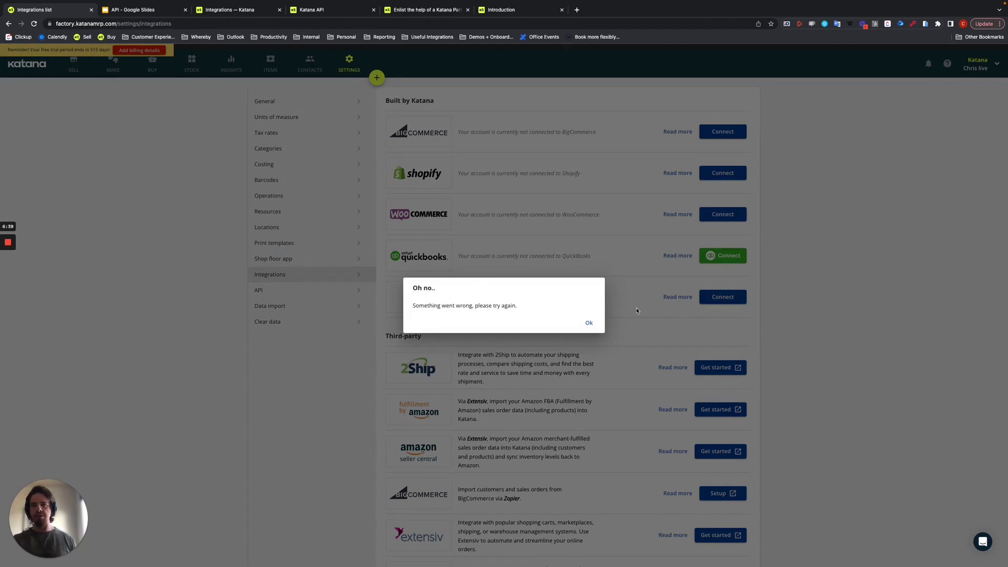
click(589, 323)
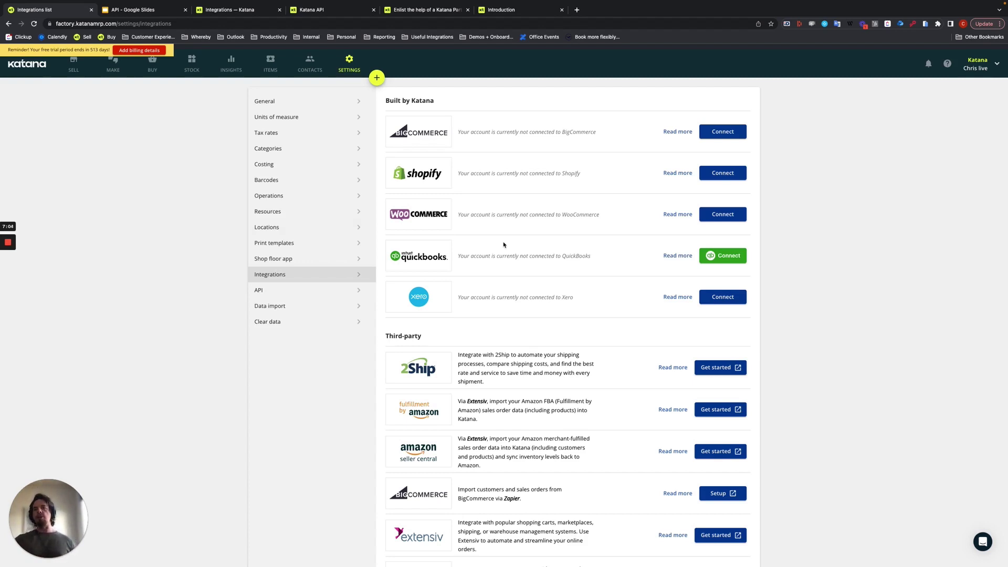
scroll(503, 389, down, 3)
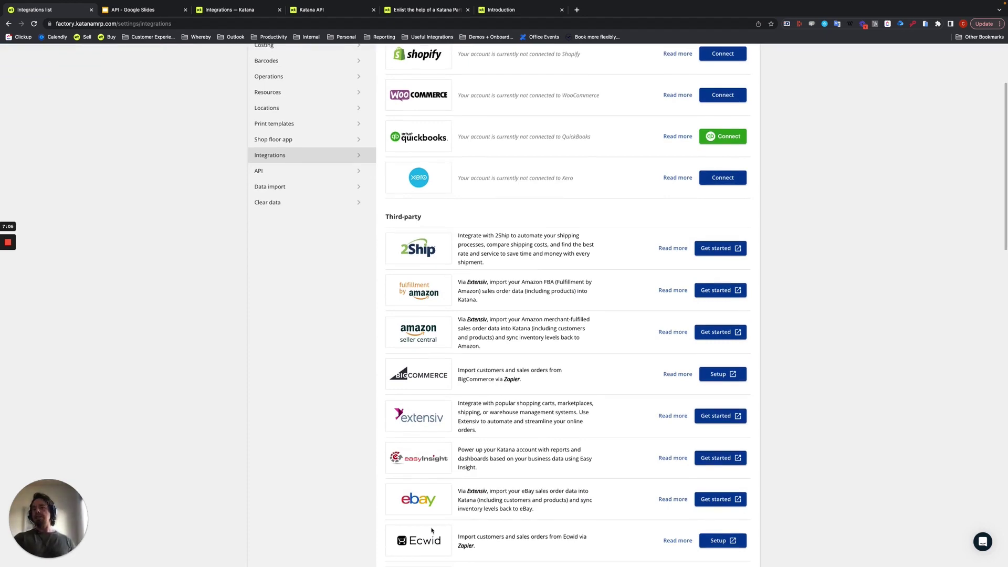
scroll(447, 547, down, 6)
scroll(436, 395, up, 5)
scroll(436, 395, up, 3)
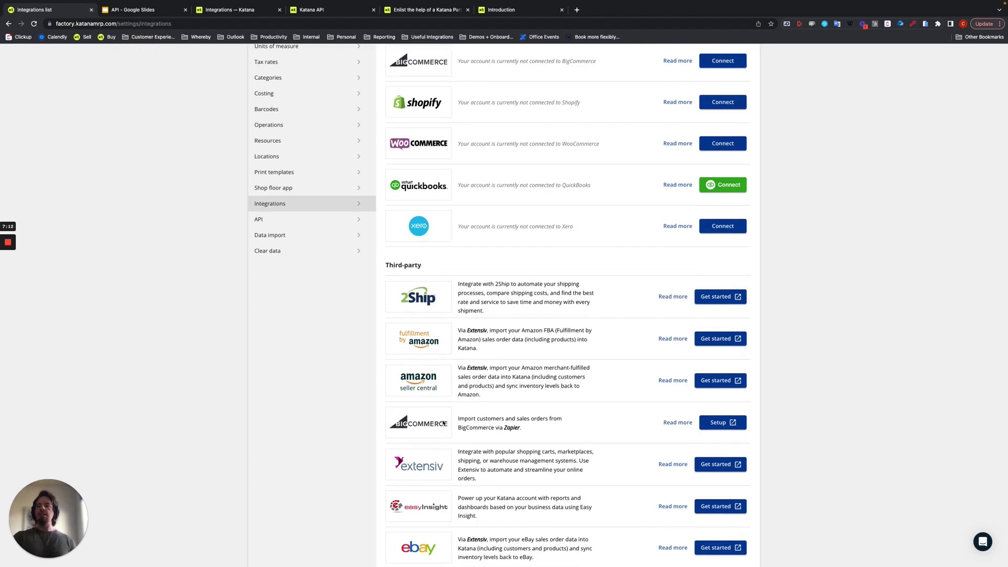
scroll(443, 423, down, 5)
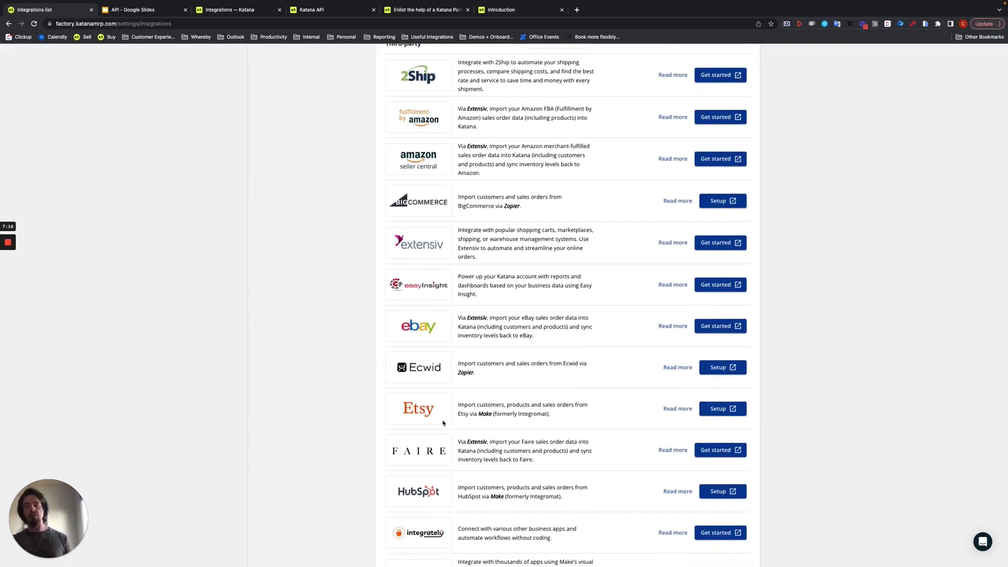
scroll(444, 423, up, 6)
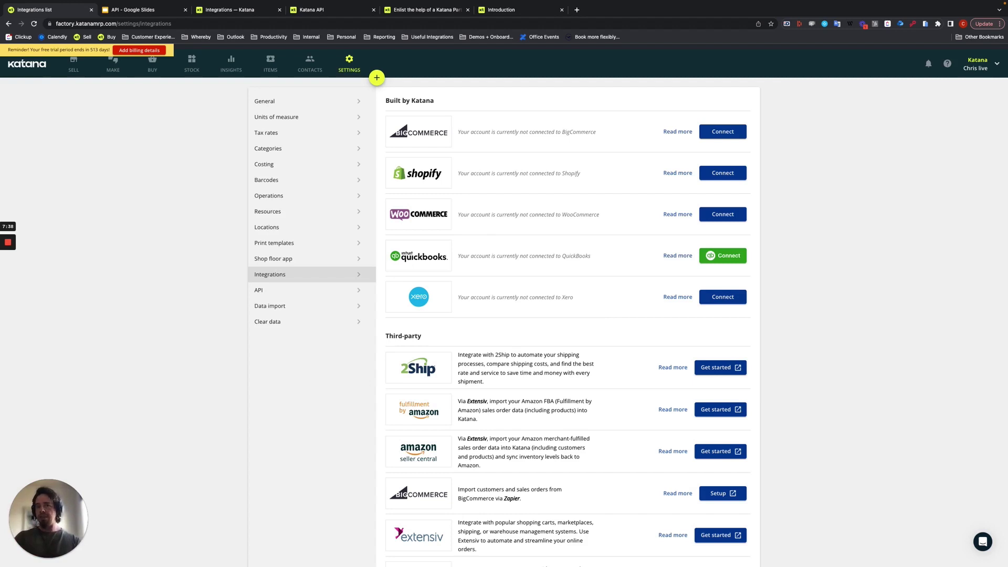
Step: Return to Katana's API settings page showing the API keys and webhooks sections
click(264, 291)
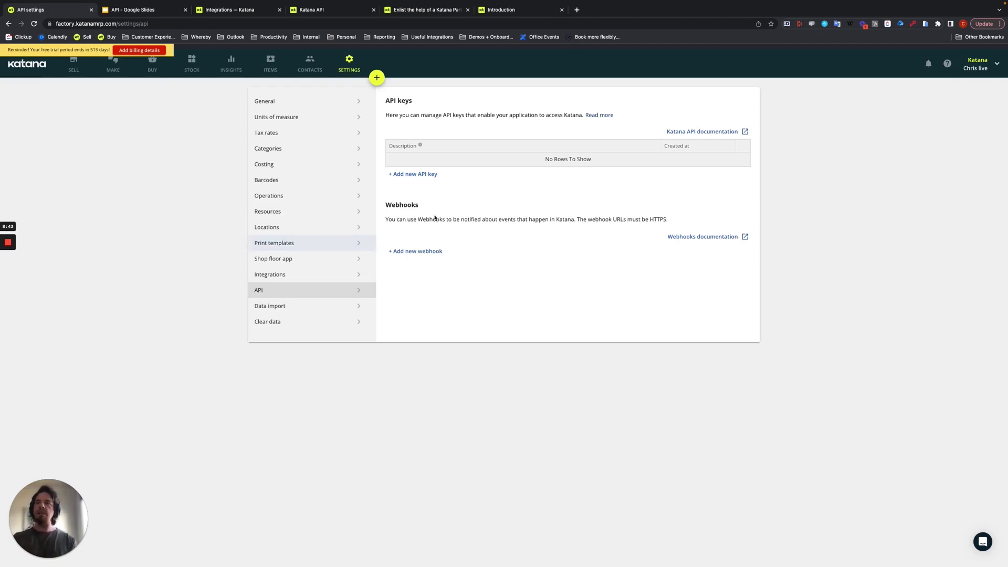
Step: Add a new API key and replace its default 'API key 1' description with 'Software name'
click(419, 178)
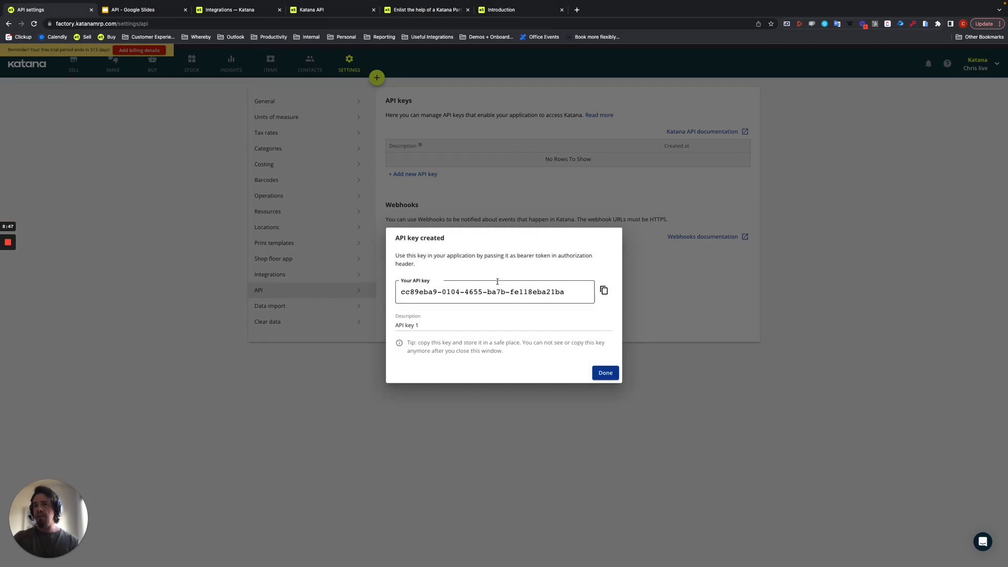
click(434, 327)
key(BackSpace)
key(BackSpace)
key(BackSpace)
key(BackSpace)
key(BackSpace)
key(BackSpace)
key(BackSpace)
key(BackSpace)
key(BackSpace)
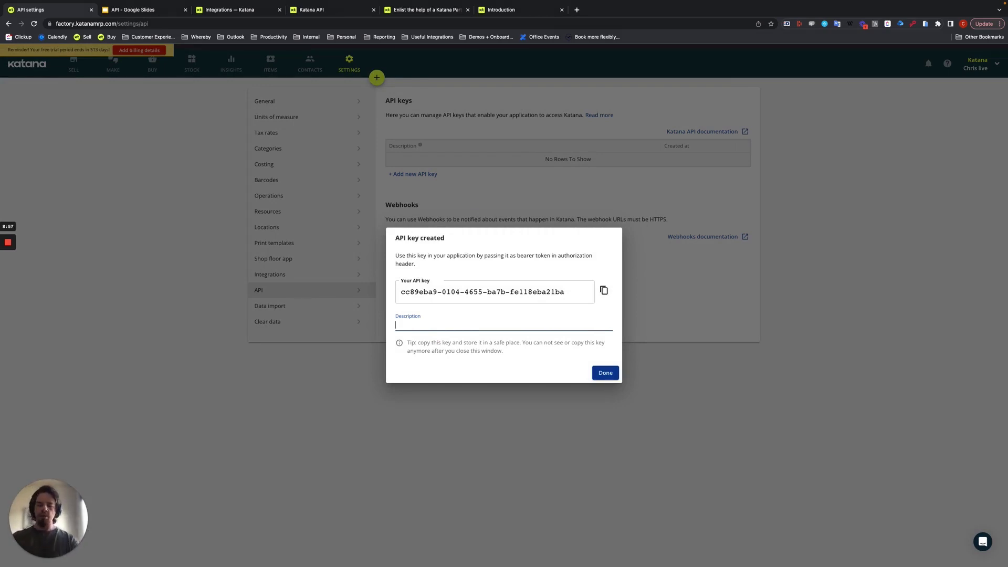
text(Software name)
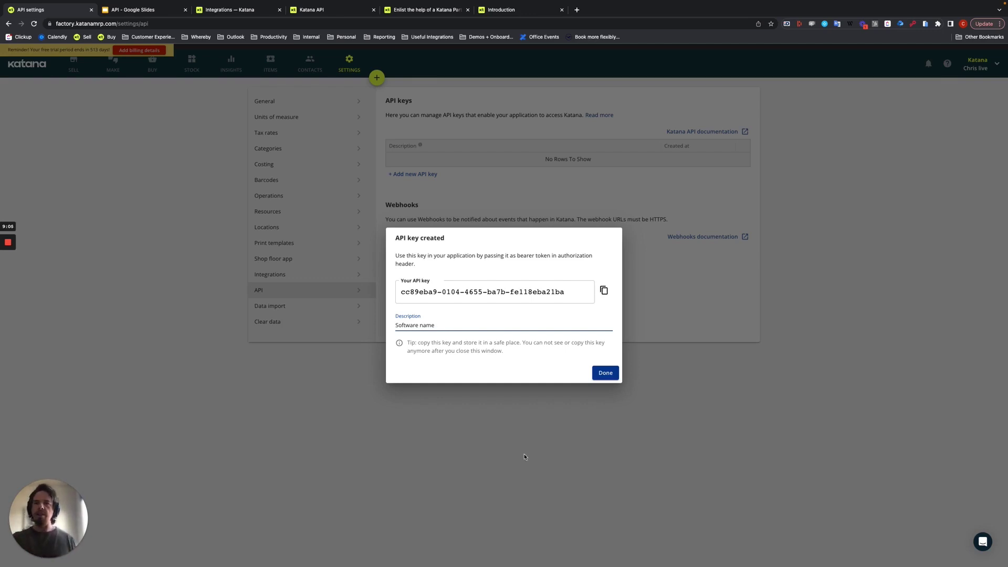
Step: Confirm the Software name API key, delete it, and start a new webhook entry
click(603, 376)
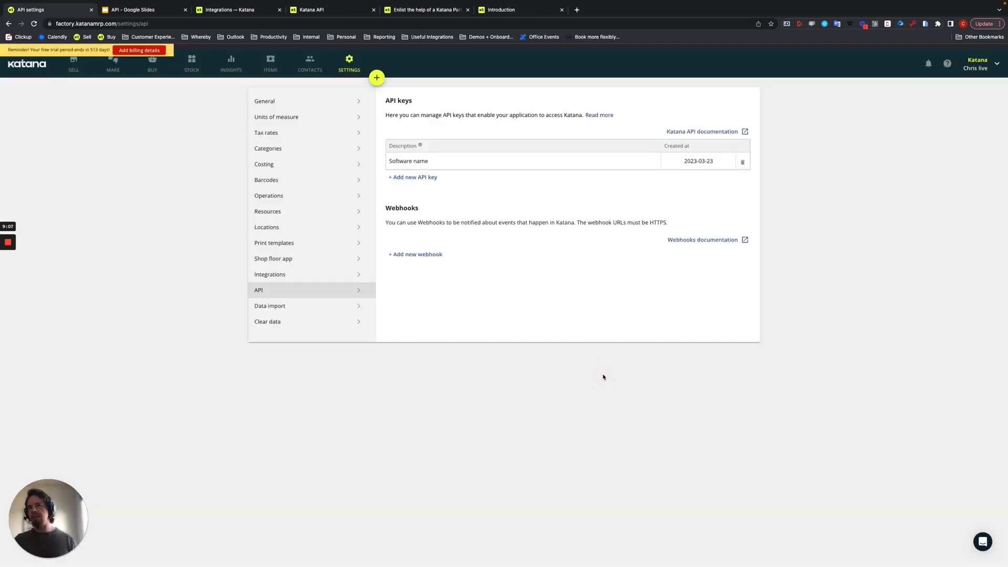
click(742, 162)
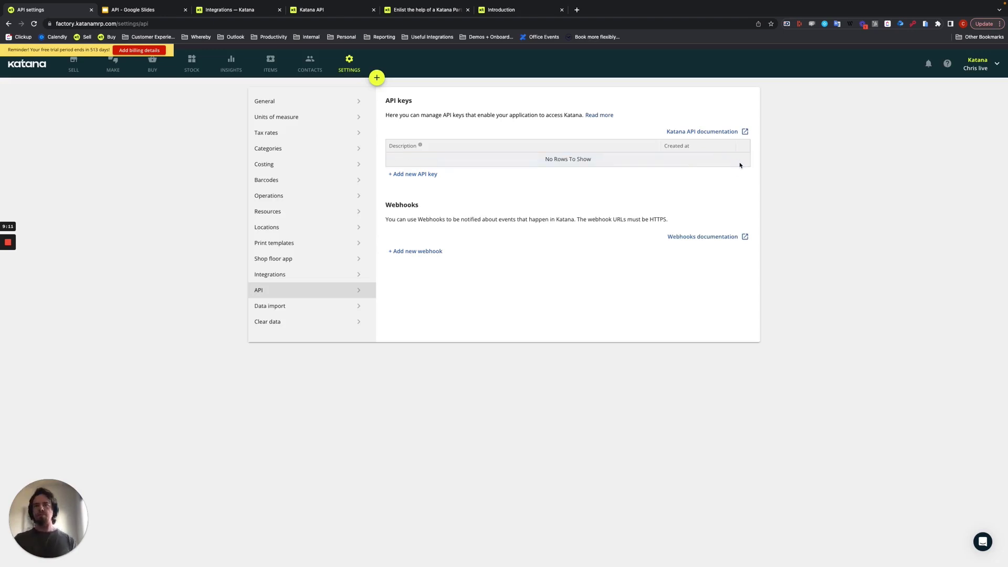
click(412, 251)
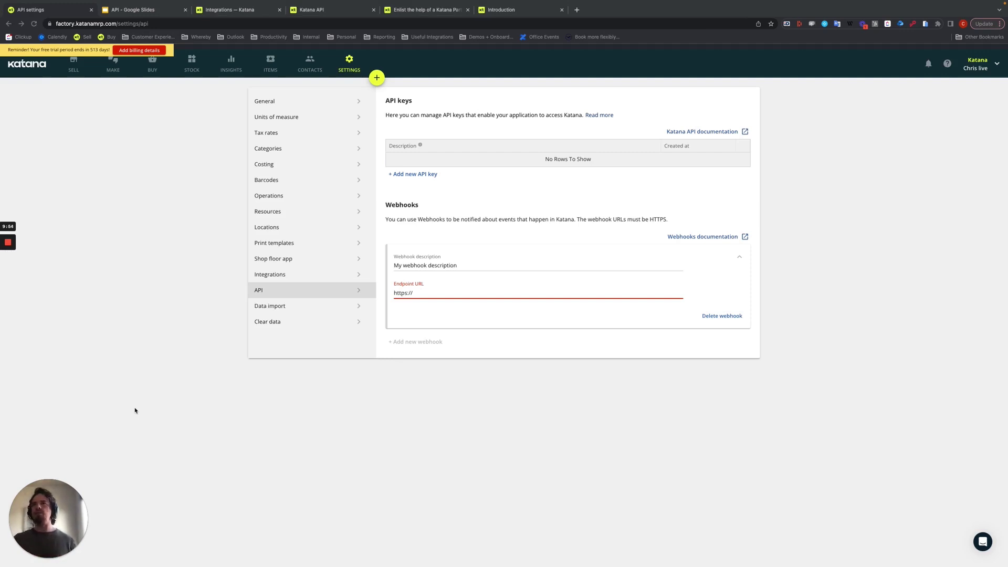
Step: Filter the Katana integrations directory to the Automation category, showing Make, Zapier, Pipe17 and others
click(243, 10)
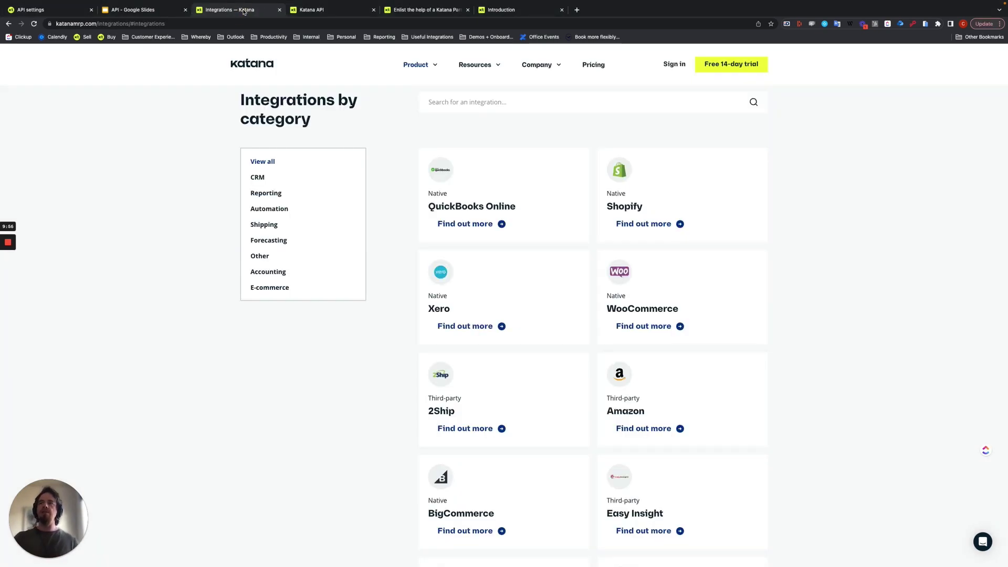
click(264, 210)
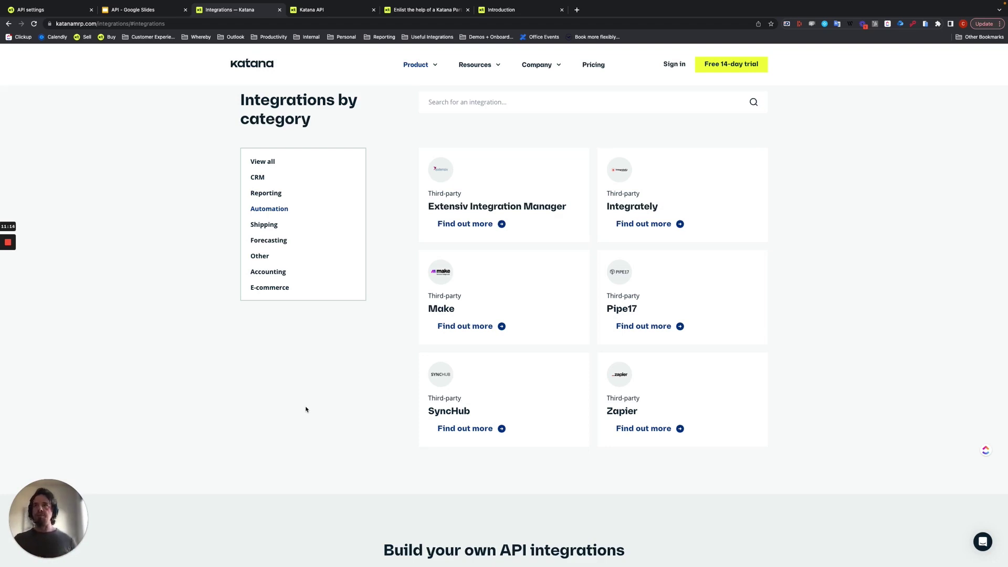
Step: Filter the Katana partner directory to Workflows and automation plus Software implementation expertise
click(428, 12)
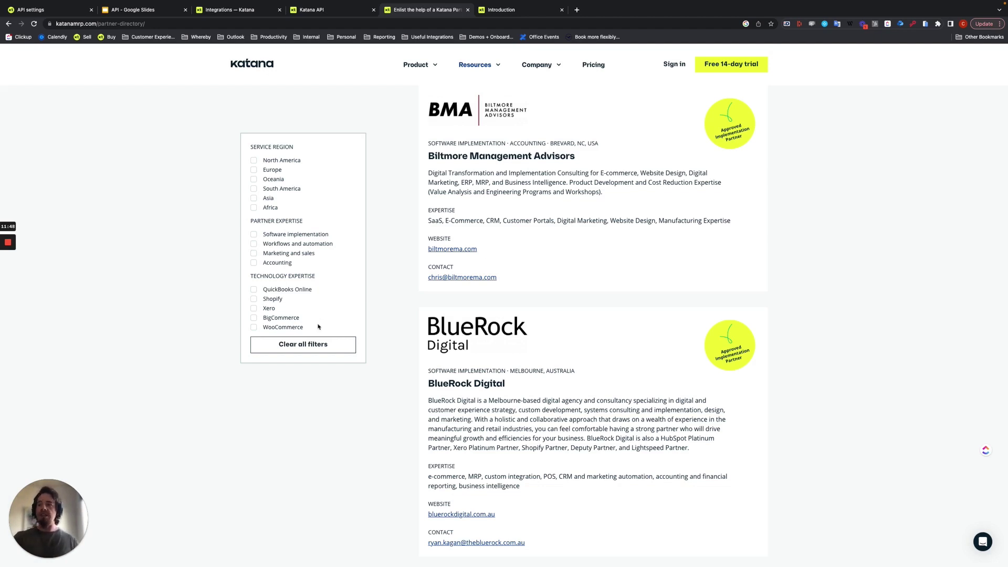
click(254, 243)
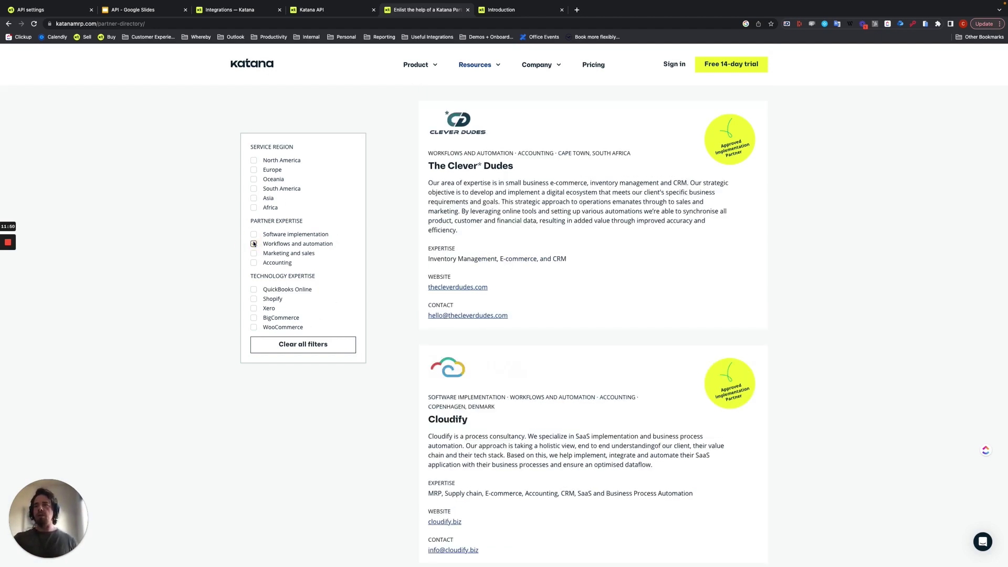
click(254, 234)
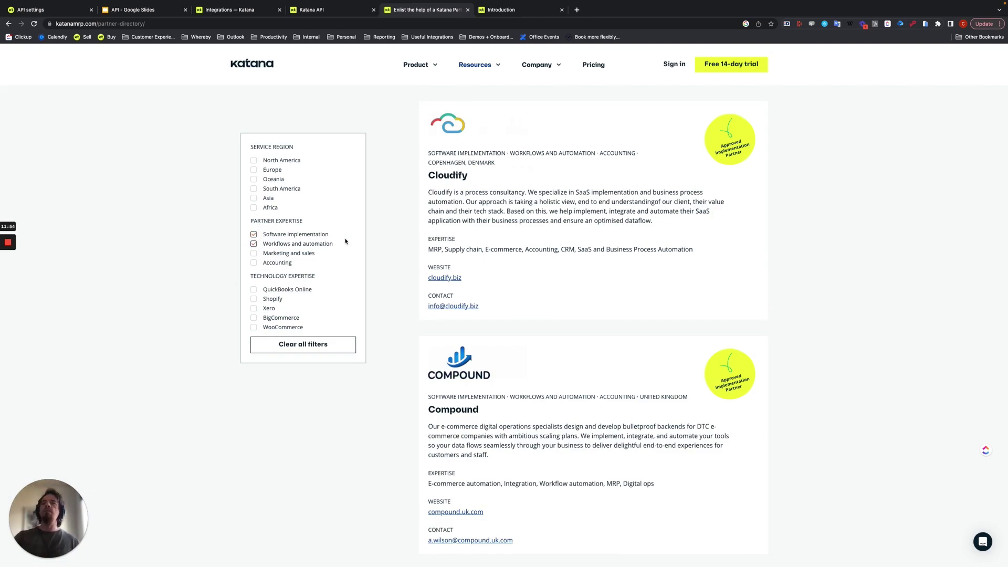
scroll(456, 337, down, 20)
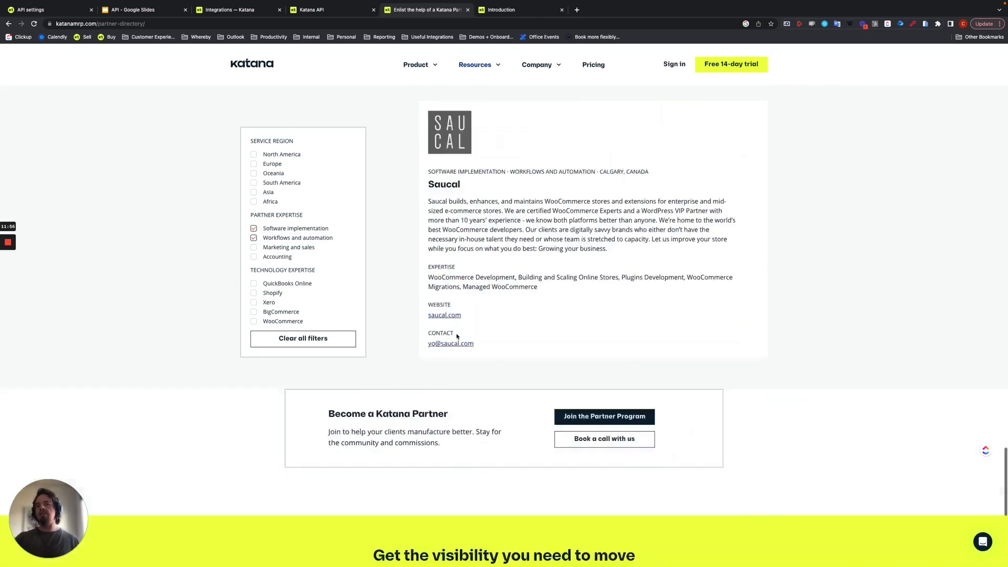
scroll(457, 334, up, 15)
scroll(457, 334, up, 15)
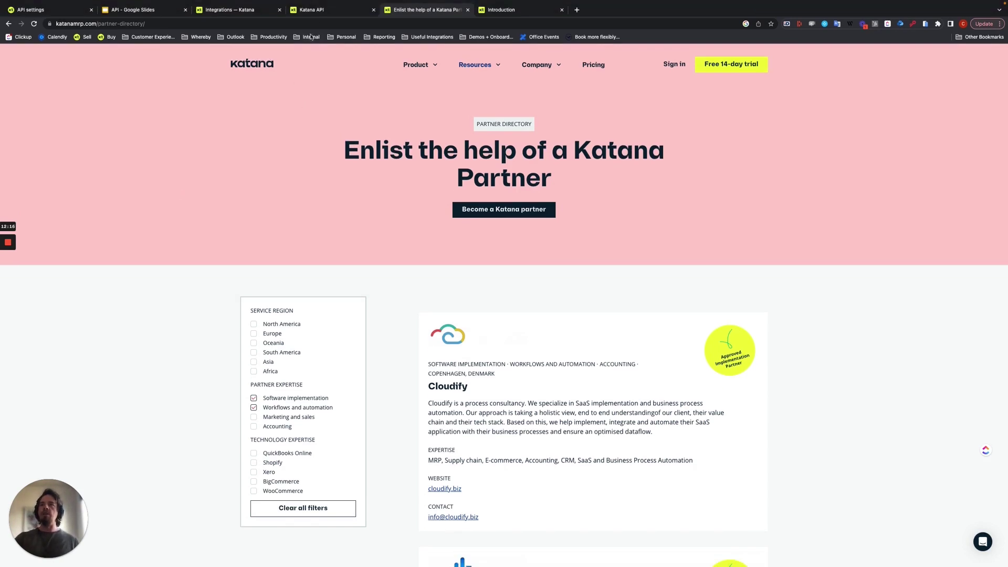
Step: Browse the developer.katanamrp.com home page, 'Build your own workflows and apps with Katana API'
click(322, 10)
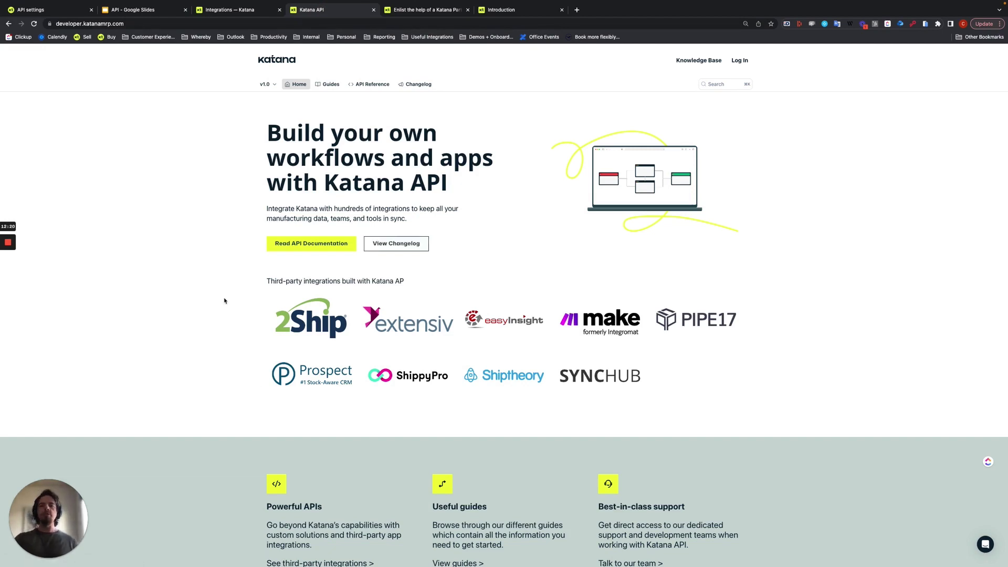
scroll(225, 300, down, 3)
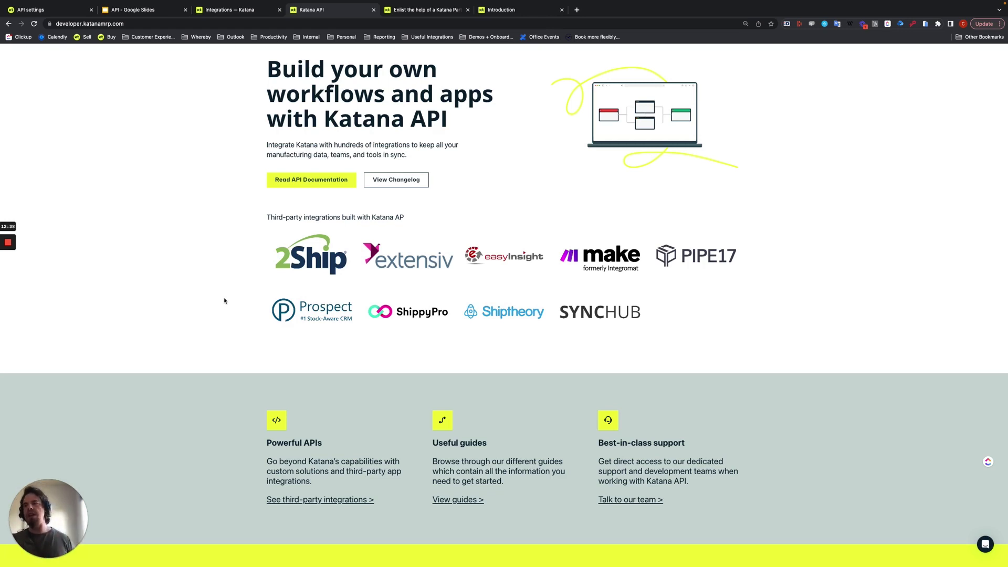
scroll(279, 323, up, 2)
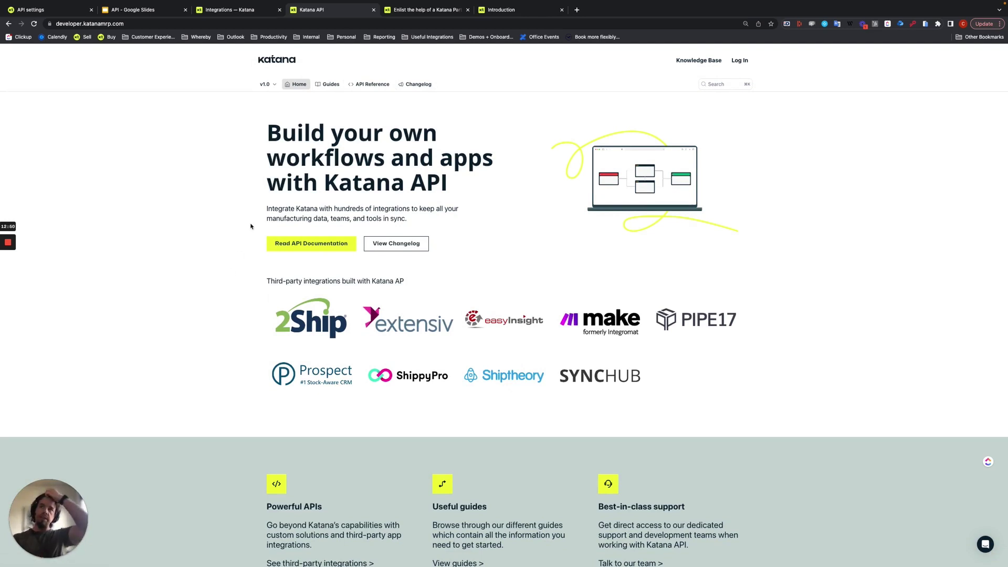
Step: Open the API Reference page 'The inventory object' from the Inventory resource in the sidebar
key(super+9)
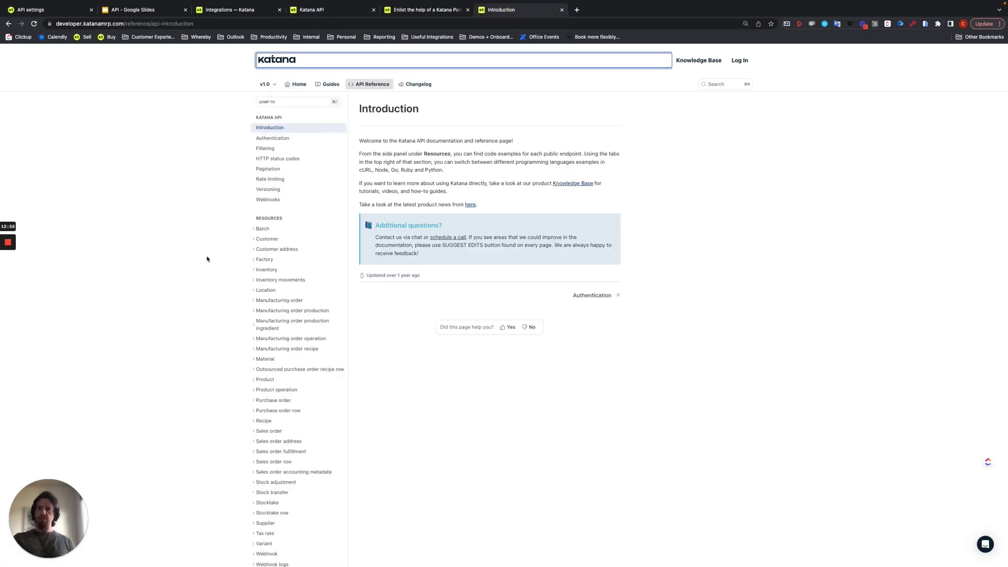
scroll(271, 294, down, 1)
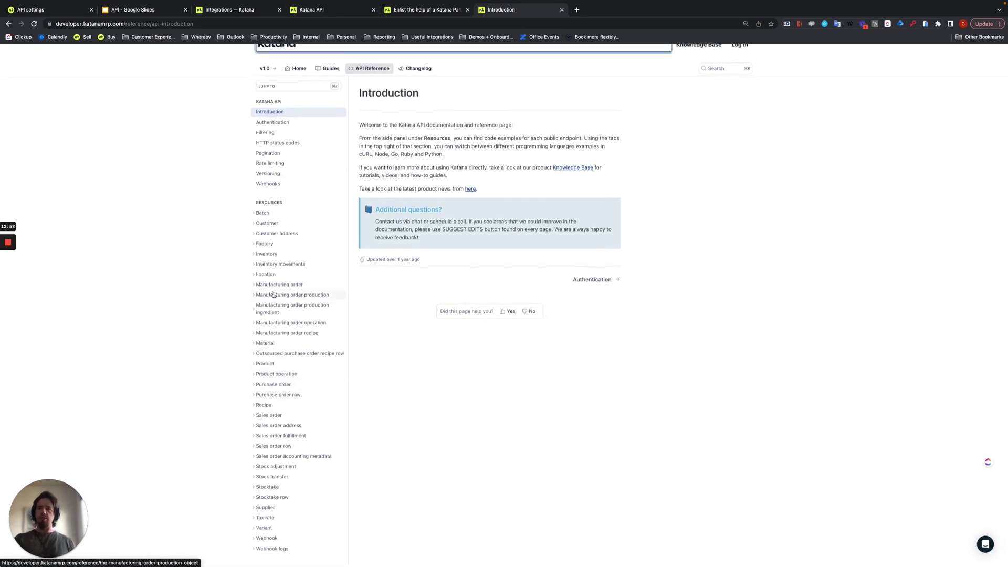
scroll(273, 294, up, 1)
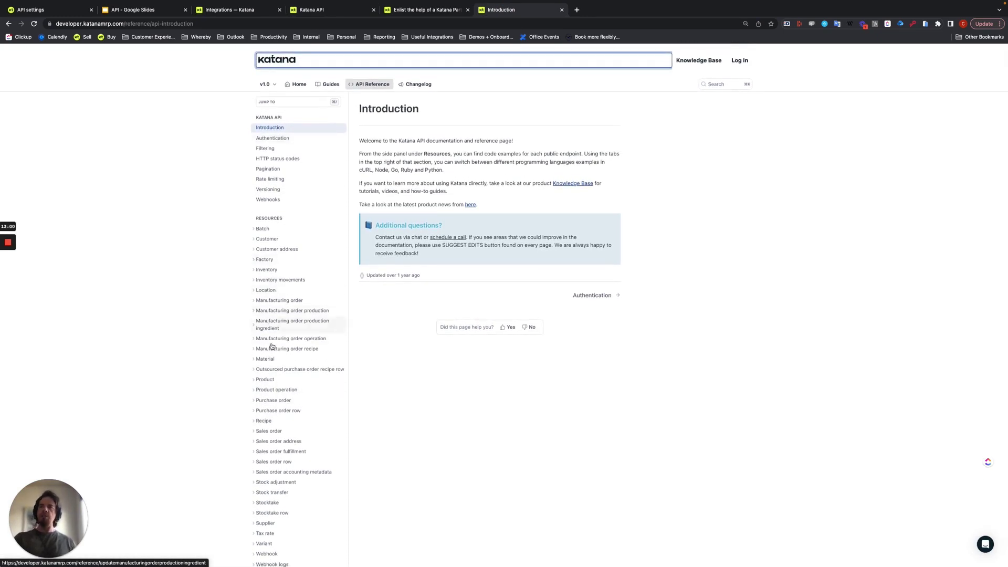
click(263, 270)
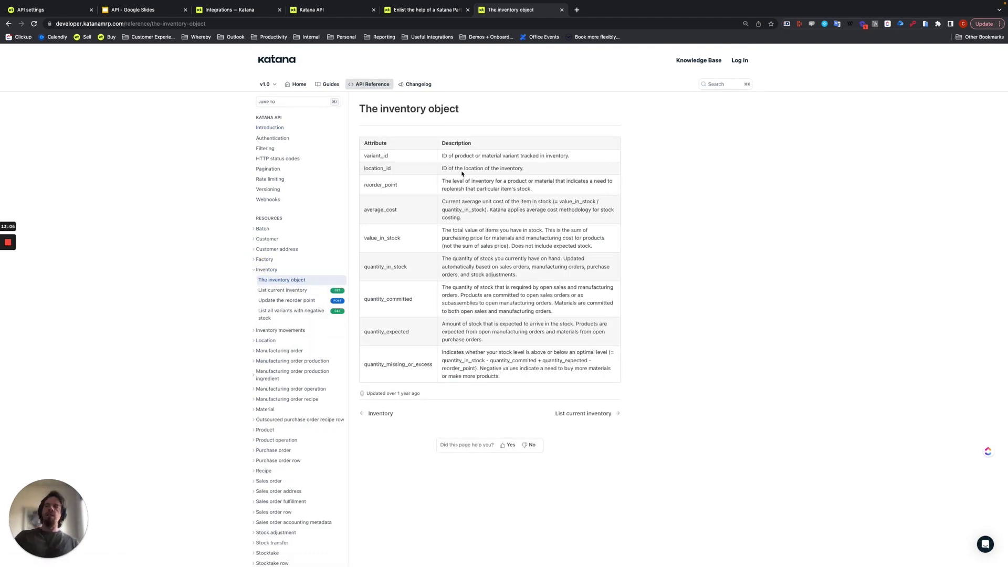
scroll(284, 481, down, 1)
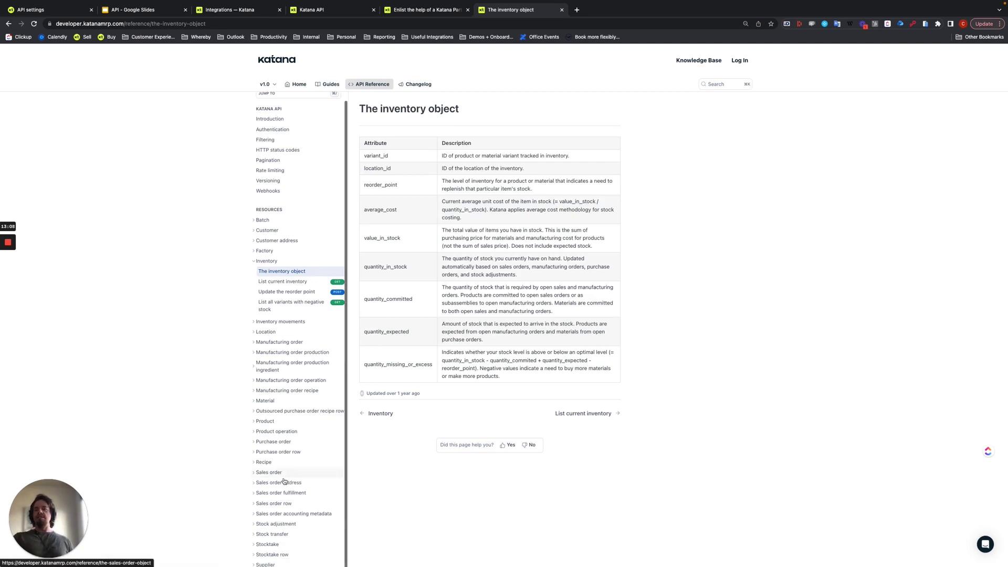